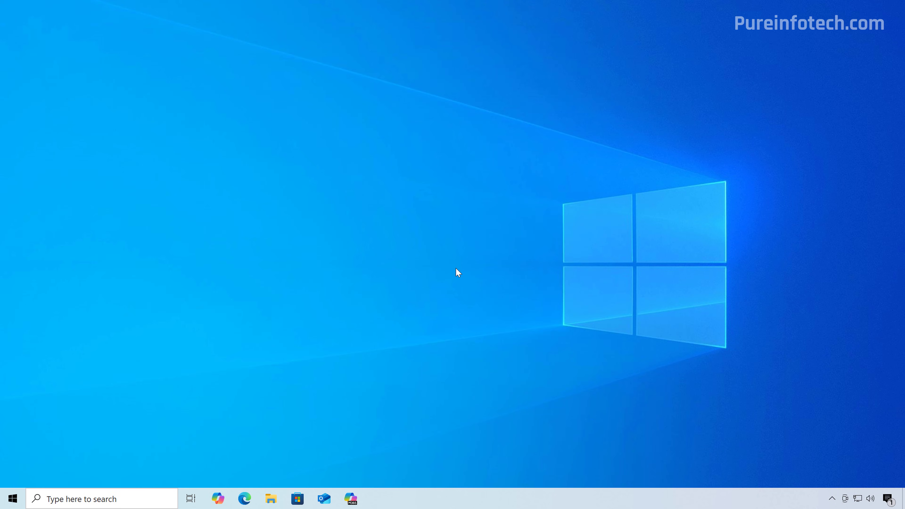
Open Settings from Start search and view System > About, showing Windows 10 Home 22H2.
{"action": "left_click", "coordinate": [18, 500]}
{"action": "type", "text": "se"}
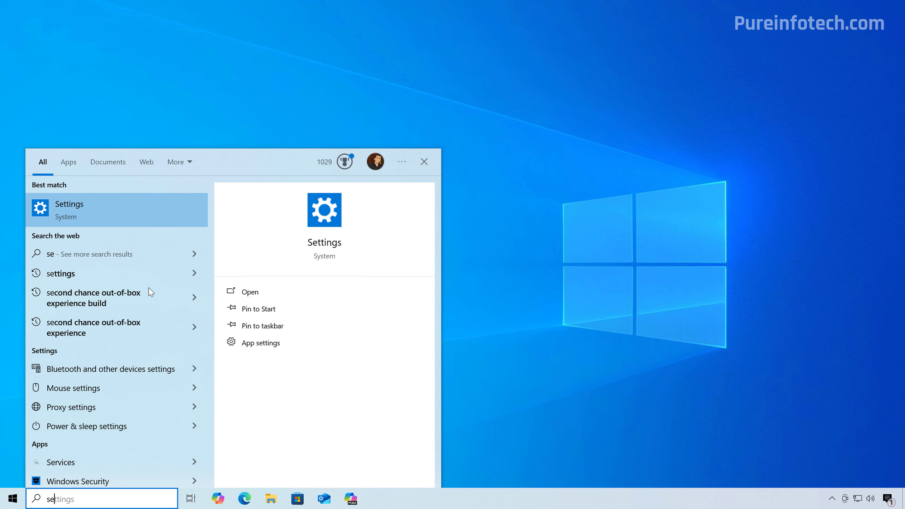
{"action": "left_click", "coordinate": [129, 217]}
{"action": "left_click", "coordinate": [216, 220]}
{"action": "left_click", "coordinate": [198, 402]}
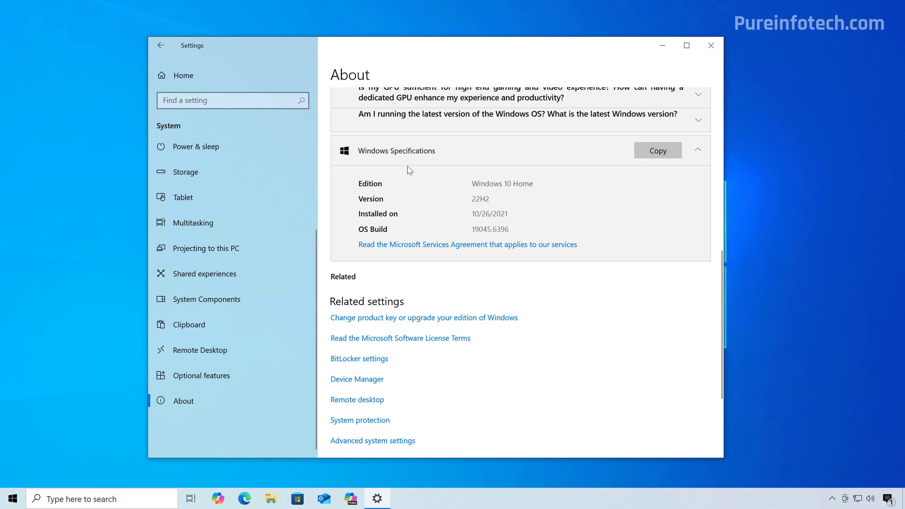
Return to the Settings home page and open Accounts to view Your info.
{"action": "left_click", "coordinate": [221, 83]}
{"action": "left_click", "coordinate": [499, 286]}
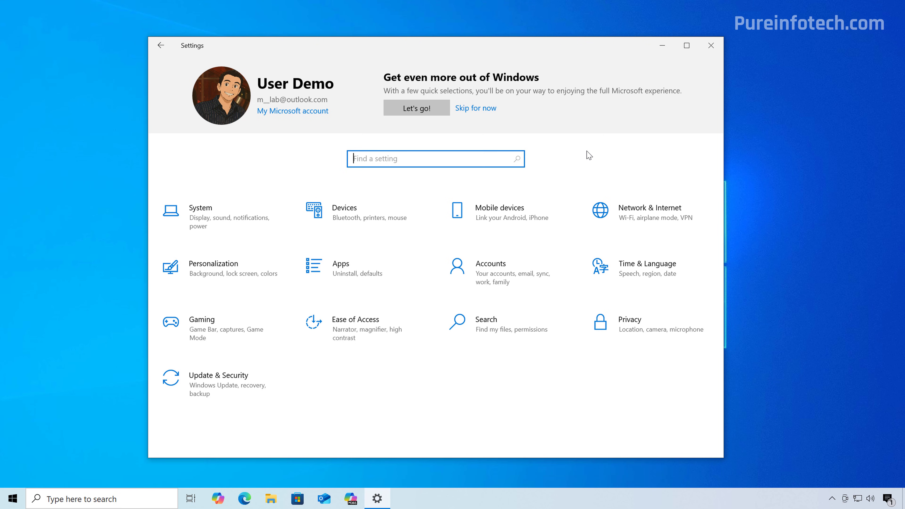
Run Check for updates under Update & Security to confirm the PC is up to date.
{"action": "left_click", "coordinate": [232, 394]}
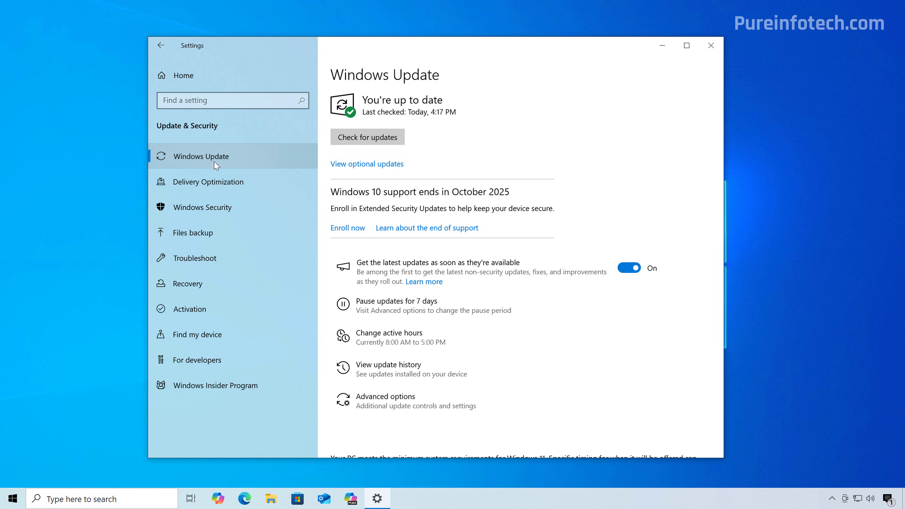
{"action": "left_click", "coordinate": [367, 140]}
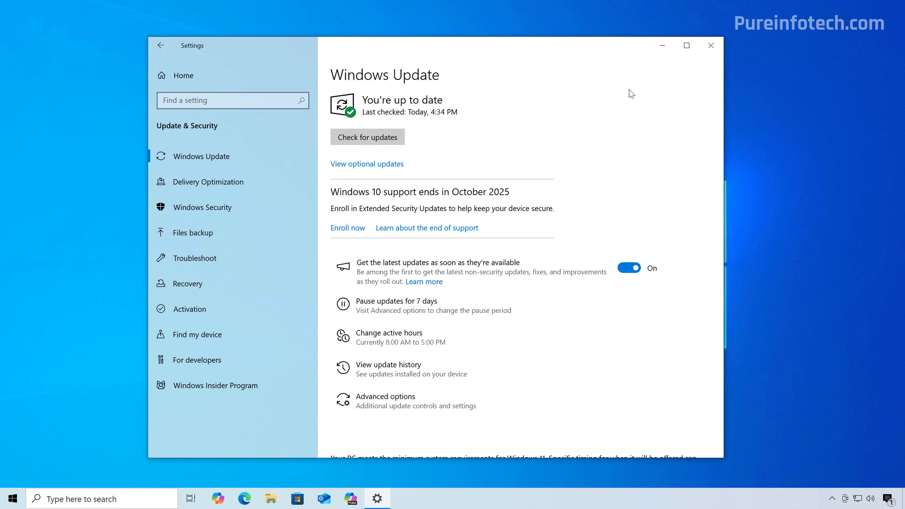
Close Settings and, in an admin console, set DiagTrack to auto-start and start it.
{"action": "key", "text": "alt+F4"}
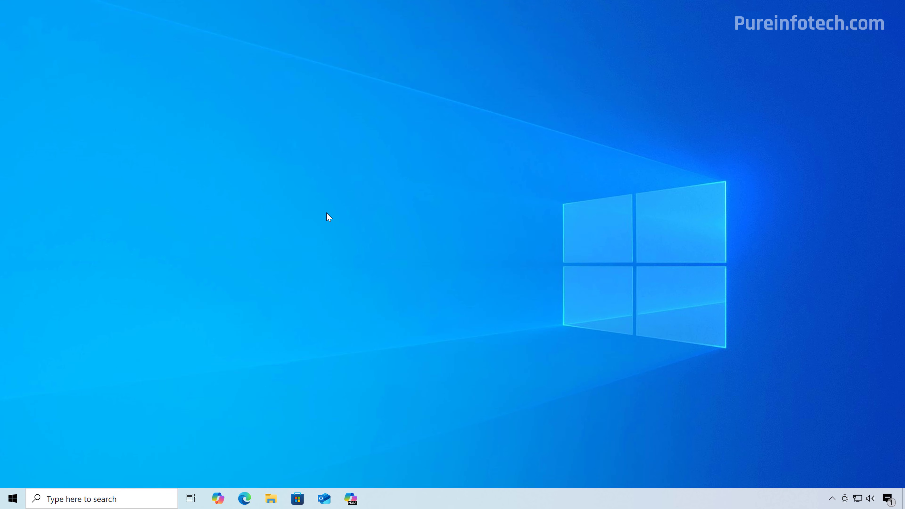
{"action": "key", "text": "super"}
{"action": "type", "text": "te"}
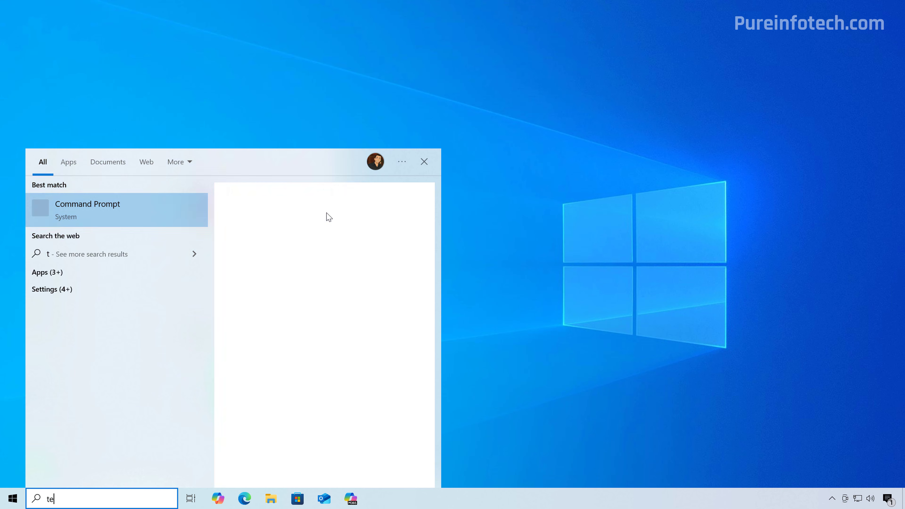
{"action": "type", "text": "rminal"}
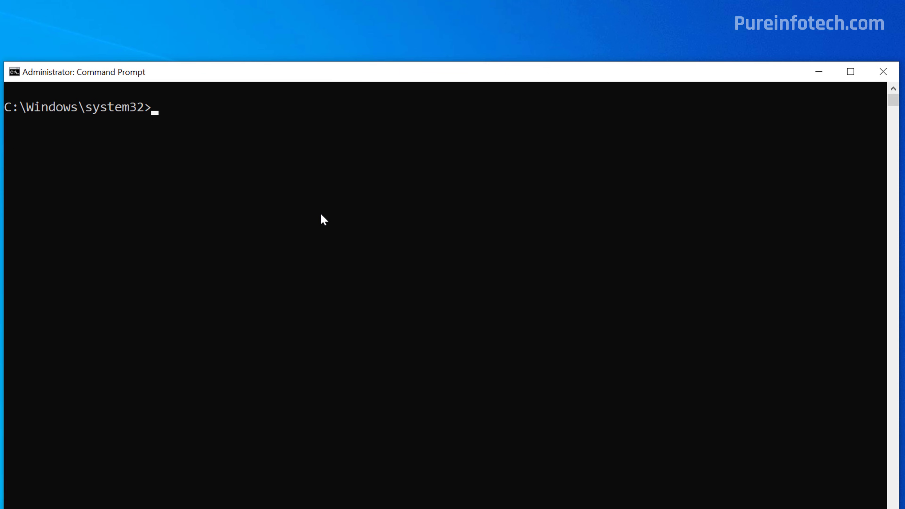
{"action": "type", "text": "sc.exe config DiagTrack start= auto"}
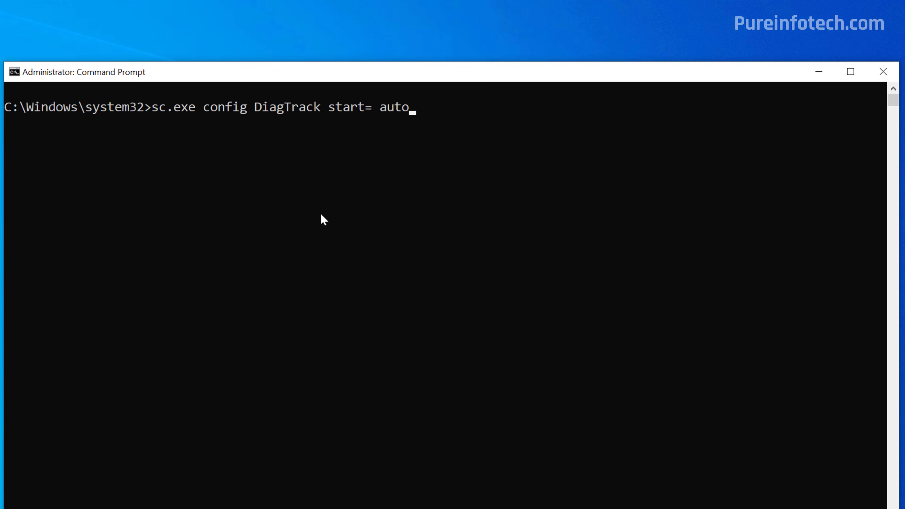
{"action": "key", "text": "Return"}
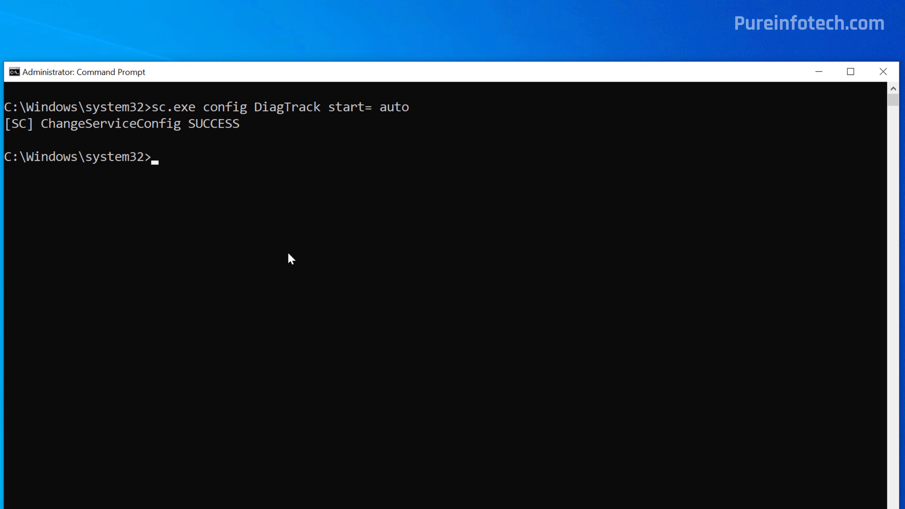
{"action": "type", "text": "sc.exe start DiagTrack"}
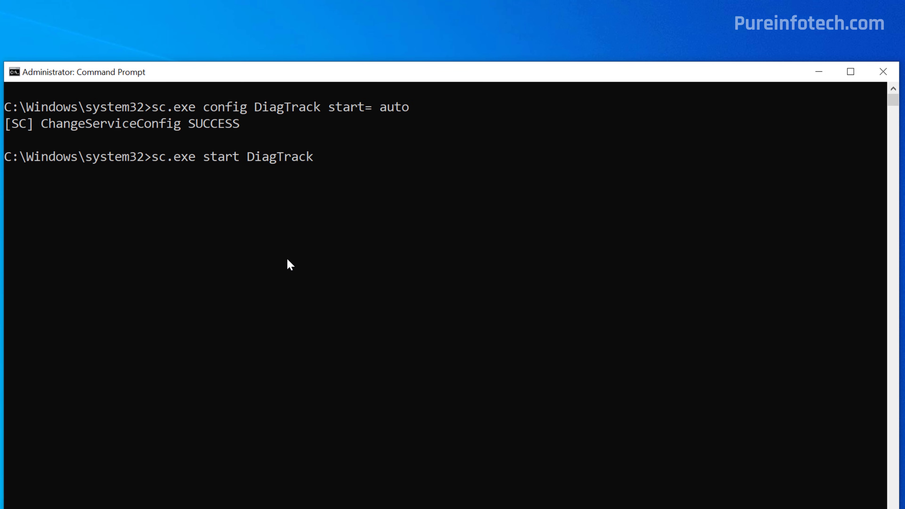
{"action": "key", "text": "Return"}
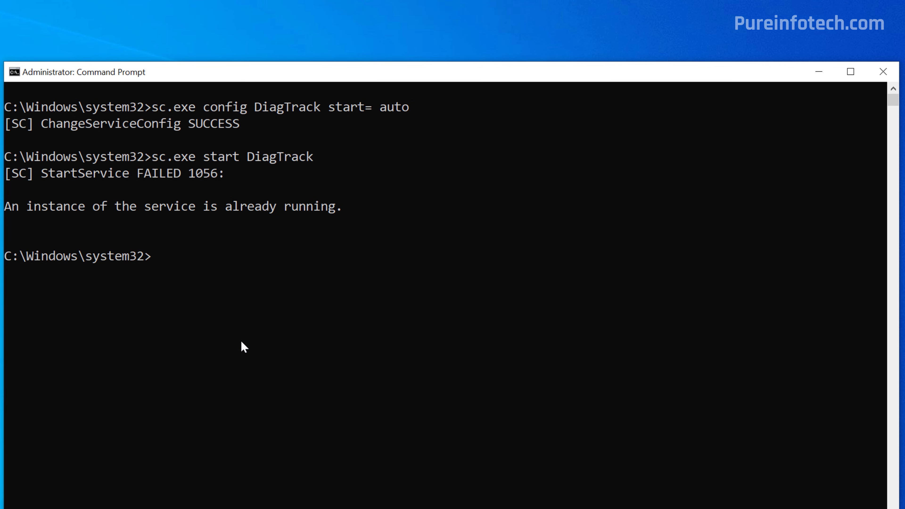
{"action": "key", "text": "ctrl+v"}
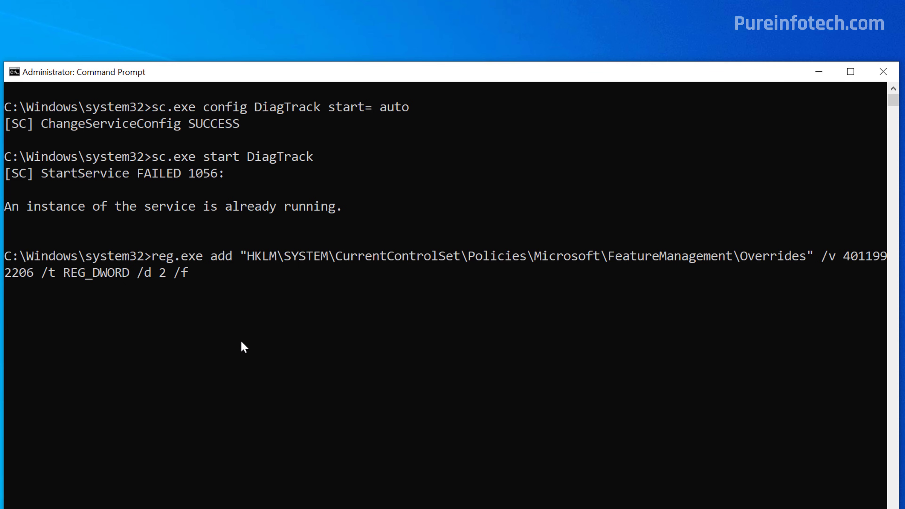
{"action": "key", "text": "Return"}
{"action": "left_click", "coordinate": [139, 436]}
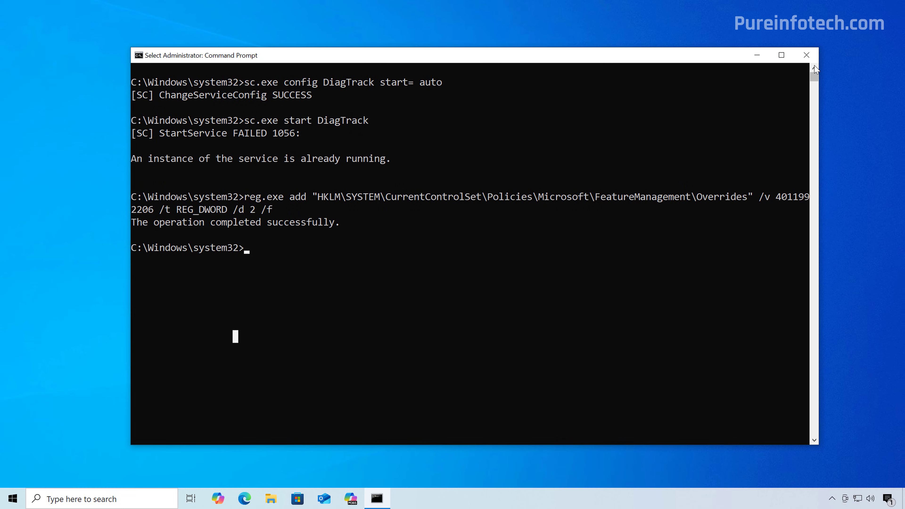
Close the console and reopen Command Prompt as administrator, accepting the UAC prompt.
{"action": "left_click", "coordinate": [806, 55]}
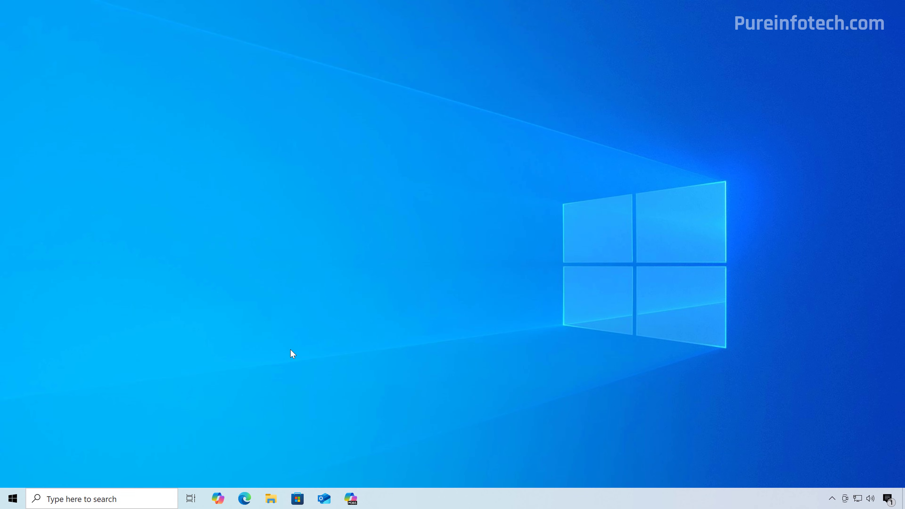
{"action": "left_click", "coordinate": [13, 498]}
{"action": "left_click", "coordinate": [13, 475]}
{"action": "key", "text": "Escape"}
{"action": "key", "text": "super"}
{"action": "type", "text": "command"}
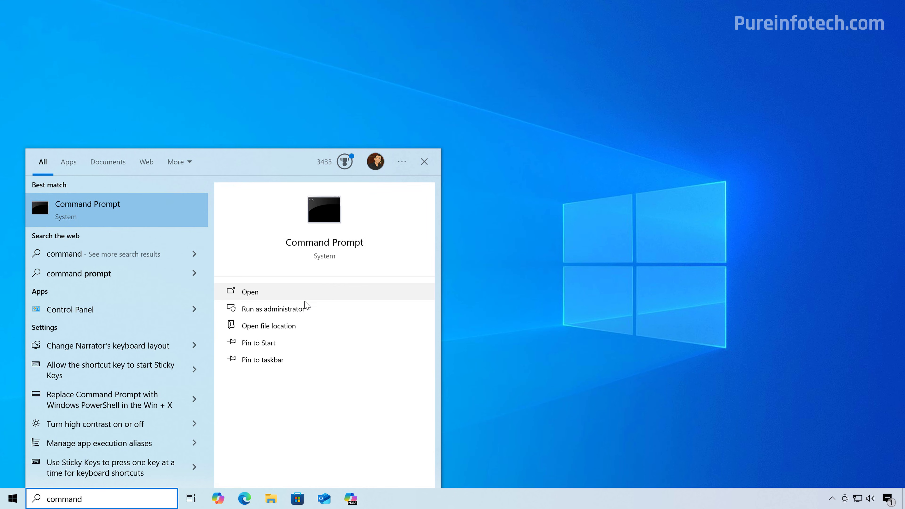
{"action": "left_click", "coordinate": [283, 309]}
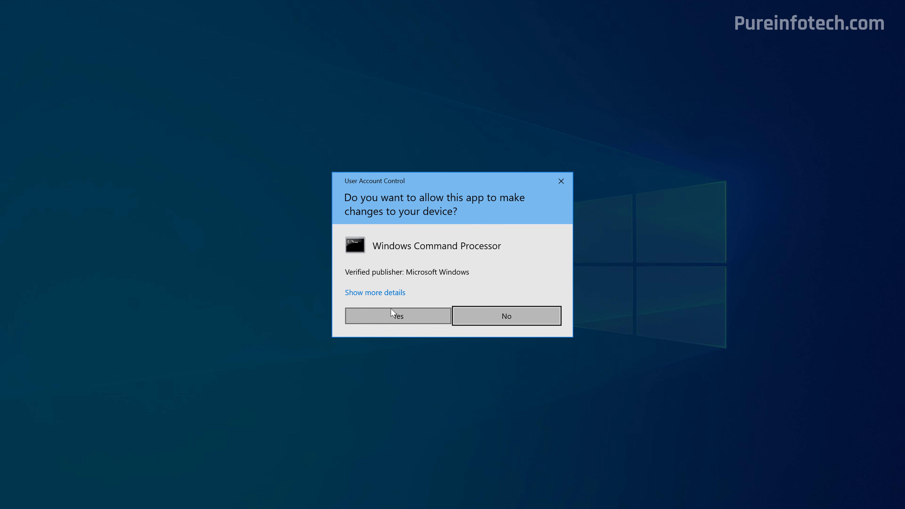
{"action": "left_click", "coordinate": [392, 315]}
Clear the screen and run ClipESUConsumer.exe -evaluateEligibility for Extended Security Updates.
{"action": "type", "text": "cls"}
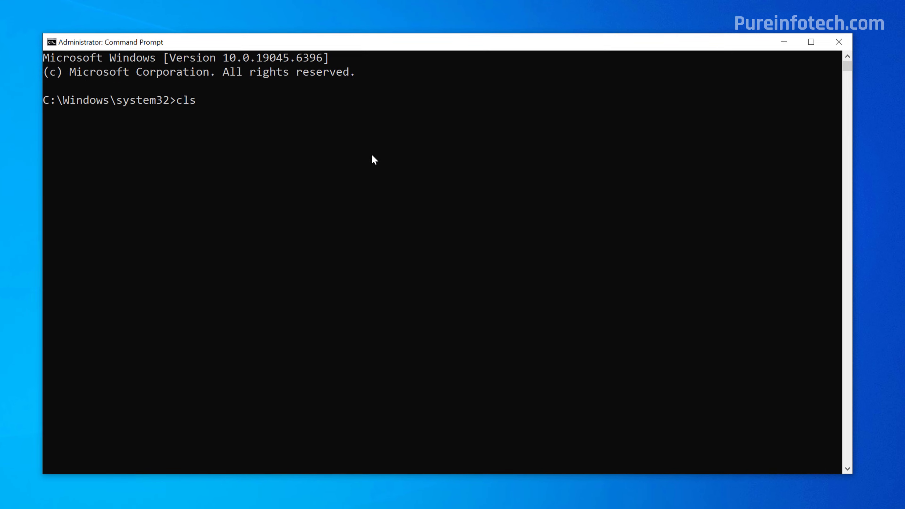
{"action": "key", "text": "Return"}
{"action": "type", "text": "cmd /c ClipESUConsumer.exe -evaluateEligibility reg.exe query \"HKCU\\SOFTWARE\\Microsoft\\Windows NT\\CurrentVersion\\Windows\\ConsumerESU\""}
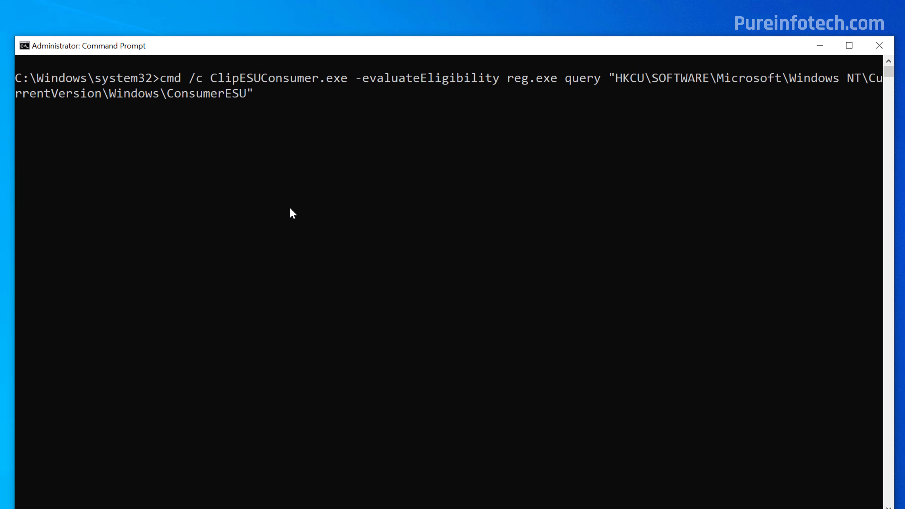
{"action": "key", "text": "Return"}
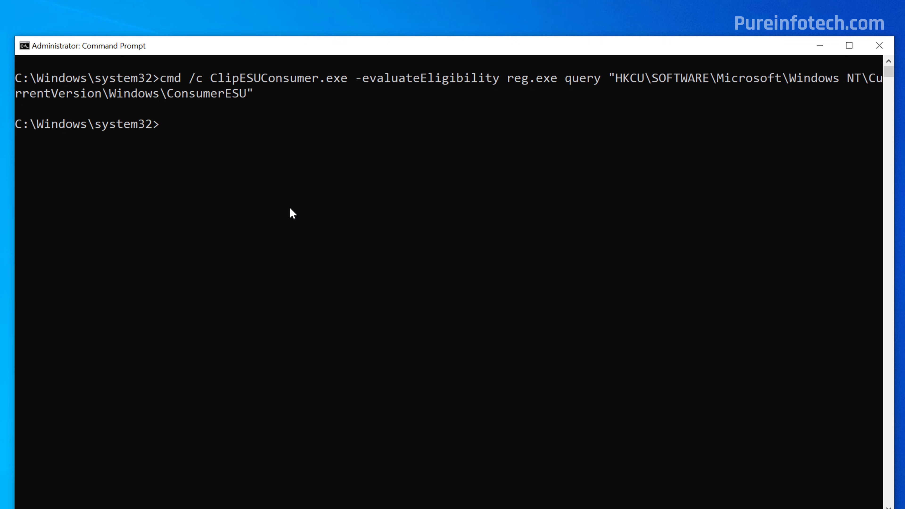
Close Command Prompt and restart the PC from the Start power menu.
{"action": "left_click", "coordinate": [880, 46]}
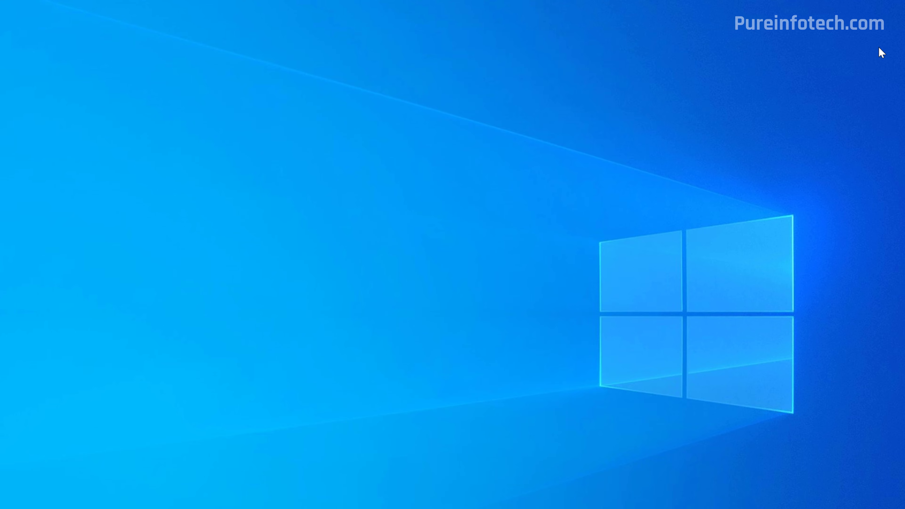
{"action": "left_click", "coordinate": [12, 499]}
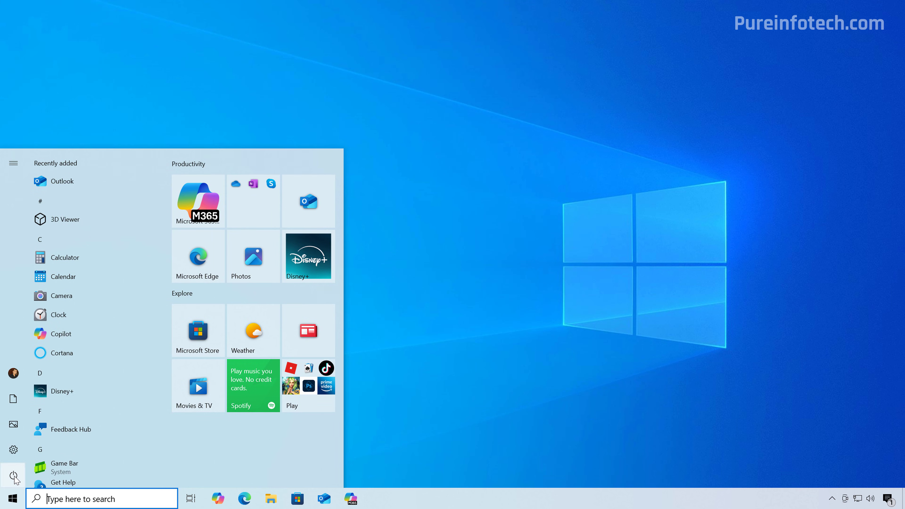
{"action": "left_click", "coordinate": [13, 476]}
{"action": "left_click", "coordinate": [36, 450]}
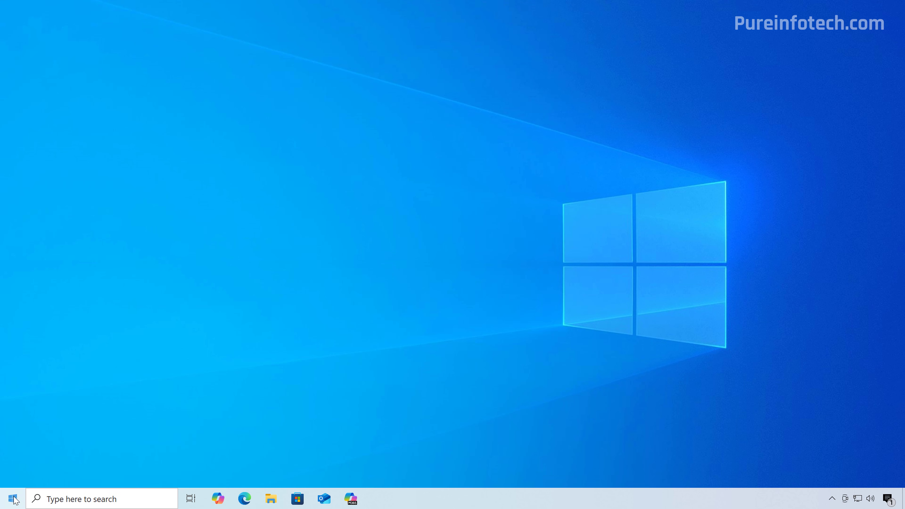
Reopen Settings on the Windows Update page now offering ESU enrollment.
{"action": "left_click", "coordinate": [13, 498]}
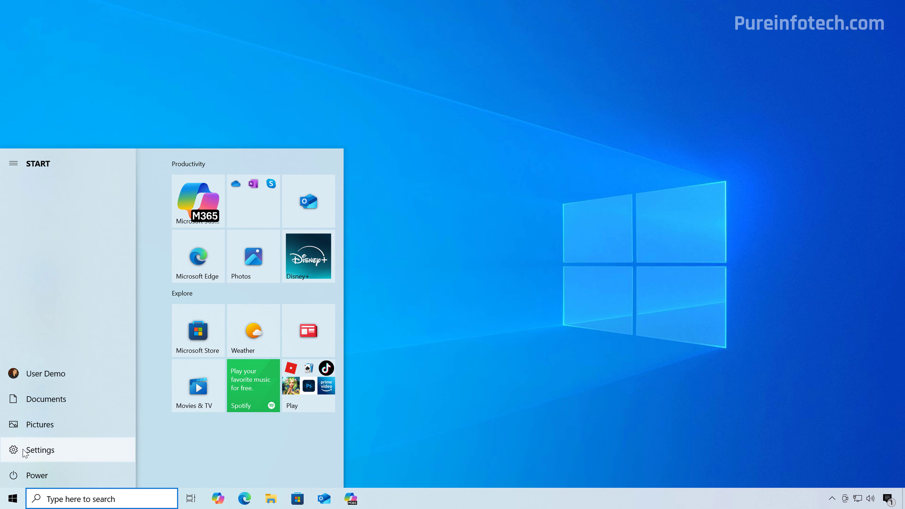
{"action": "left_click", "coordinate": [30, 451]}
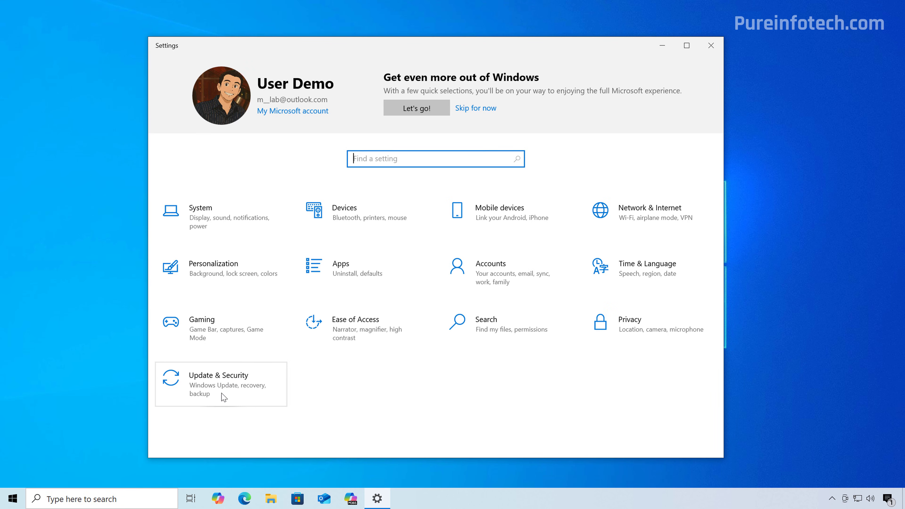
{"action": "left_click", "coordinate": [224, 394]}
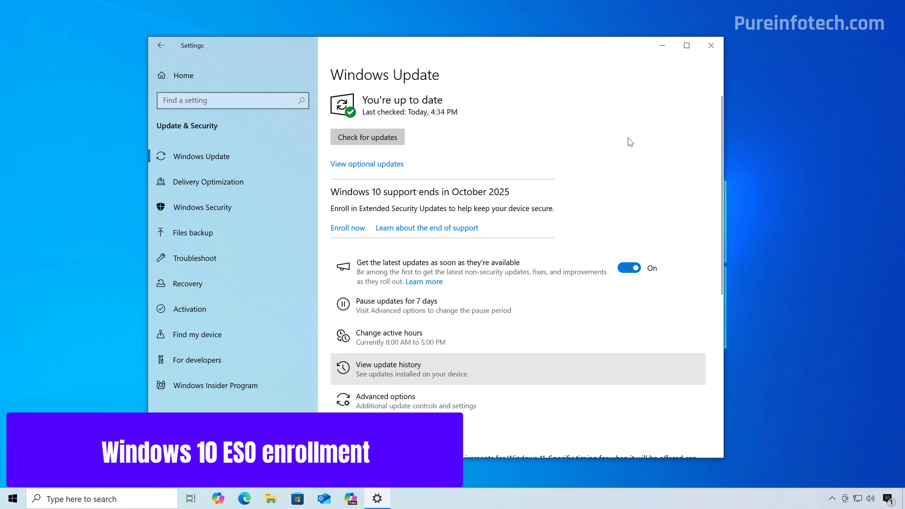
Choose Enroll now under the support notice and advance the ESU wizard with Next.
{"action": "left_click", "coordinate": [348, 228]}
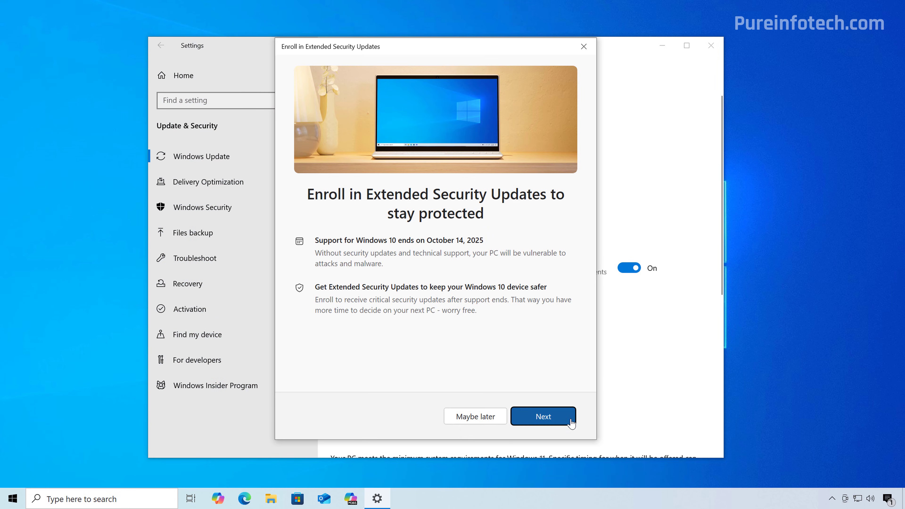
{"action": "left_click", "coordinate": [560, 422]}
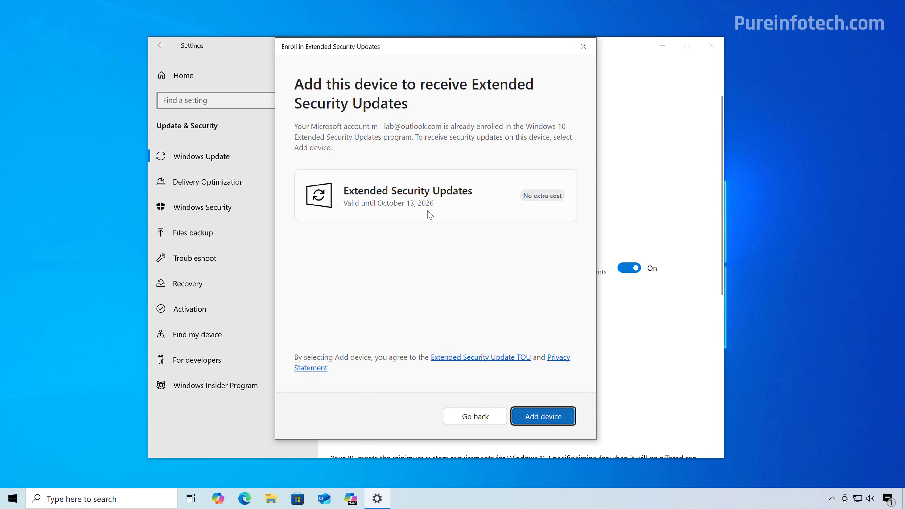